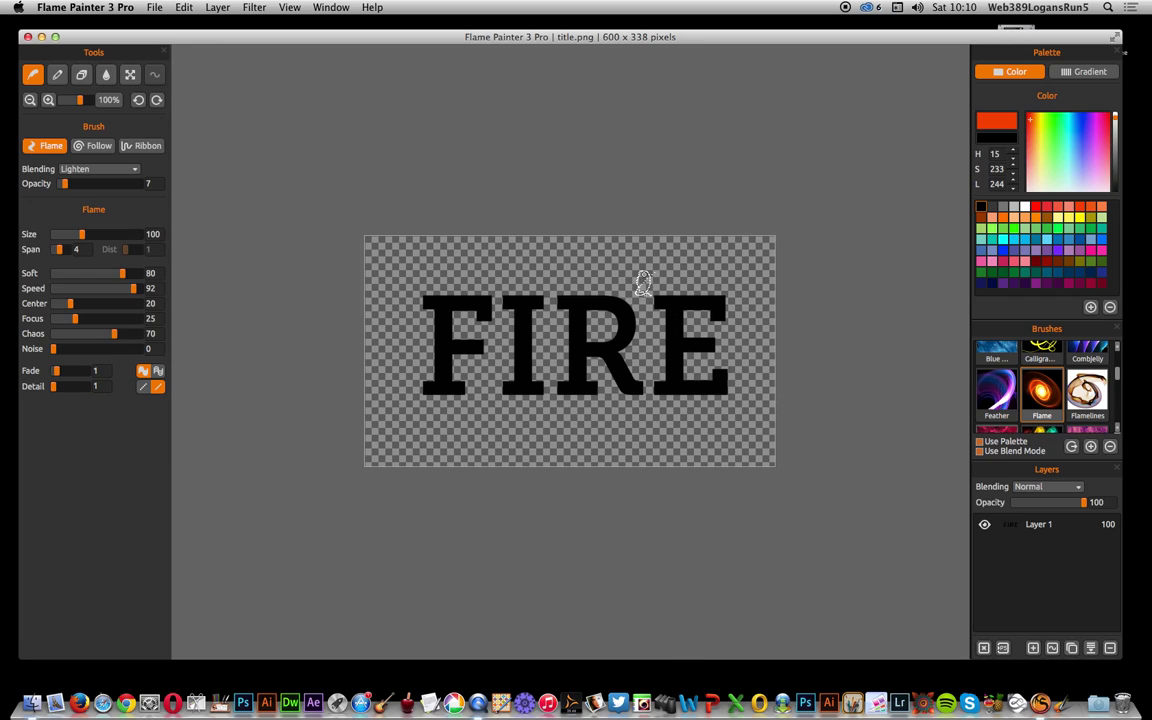
# Step: Add a new empty Layer 2 and move the FIRE text layer above it
pyautogui.click(1061, 529)
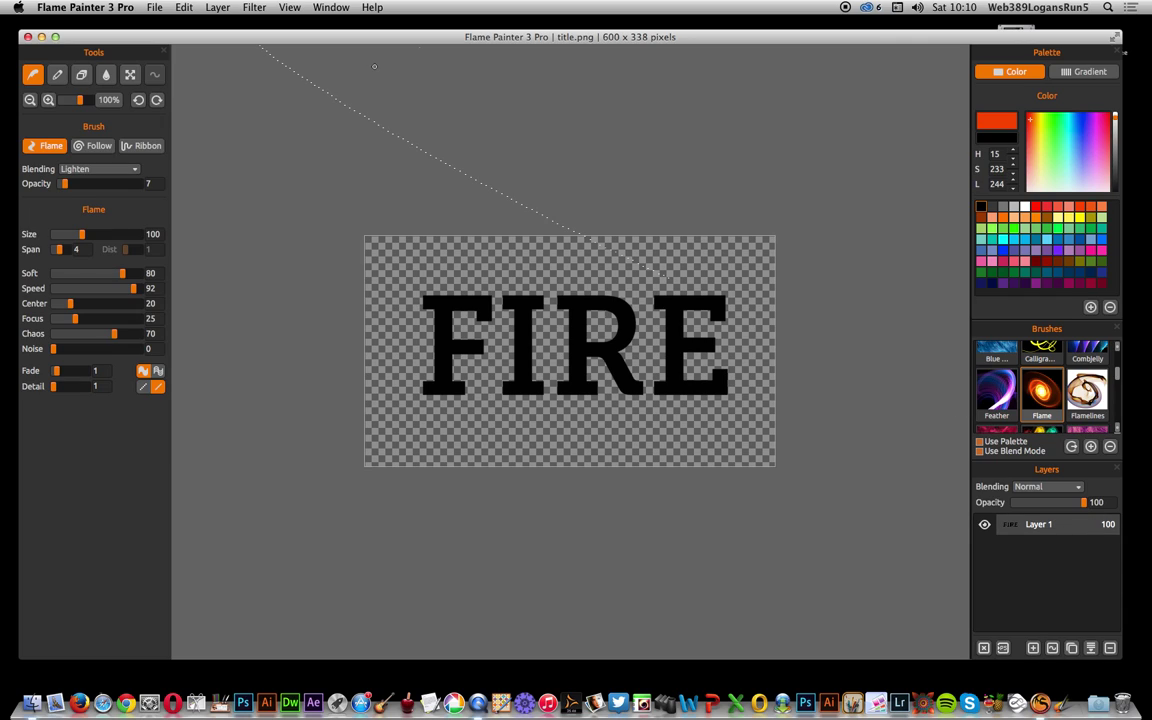
pyautogui.click(219, 8)
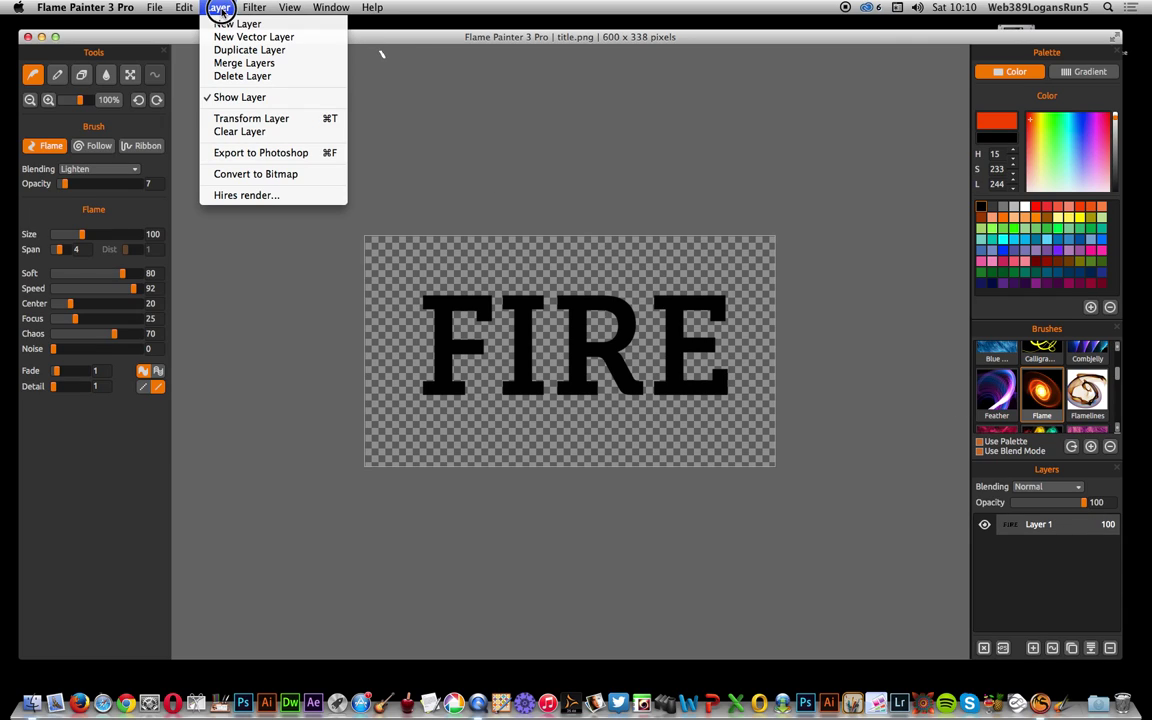
pyautogui.click(224, 23)
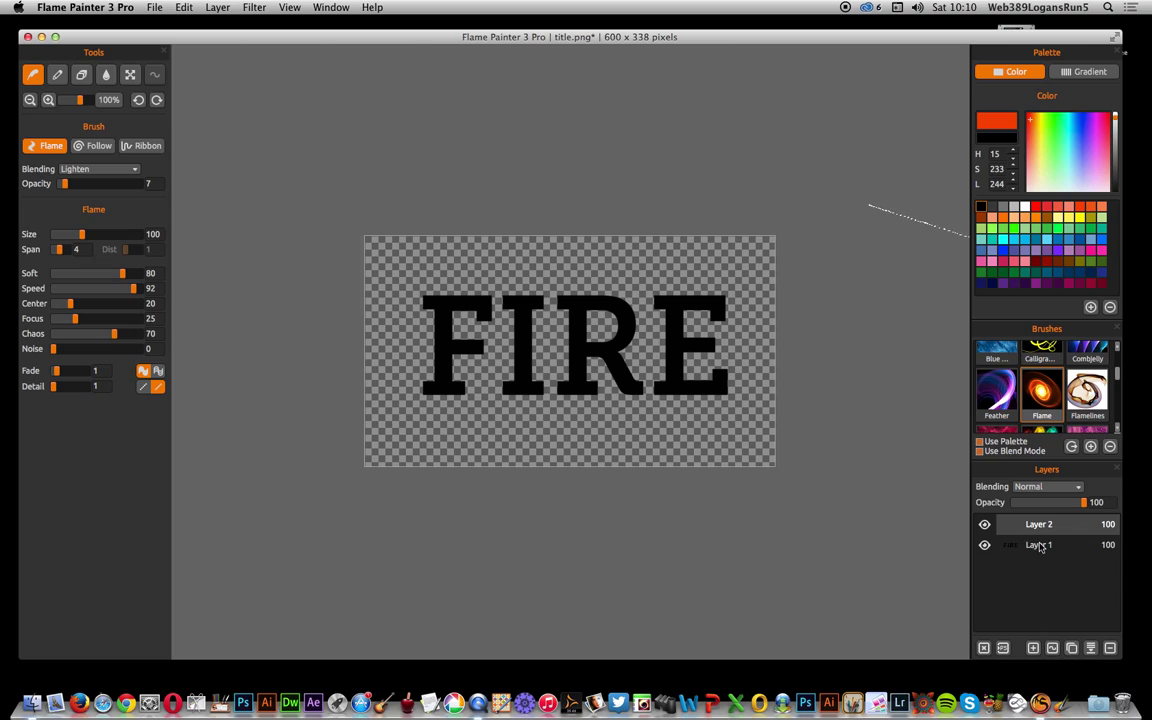
pyautogui.moveTo(1040, 546)
pyautogui.mouseDown()
pyautogui.moveTo(1049, 525)
pyautogui.moveTo(1052, 552)
pyautogui.moveTo(1056, 540)
pyautogui.mouseUp()
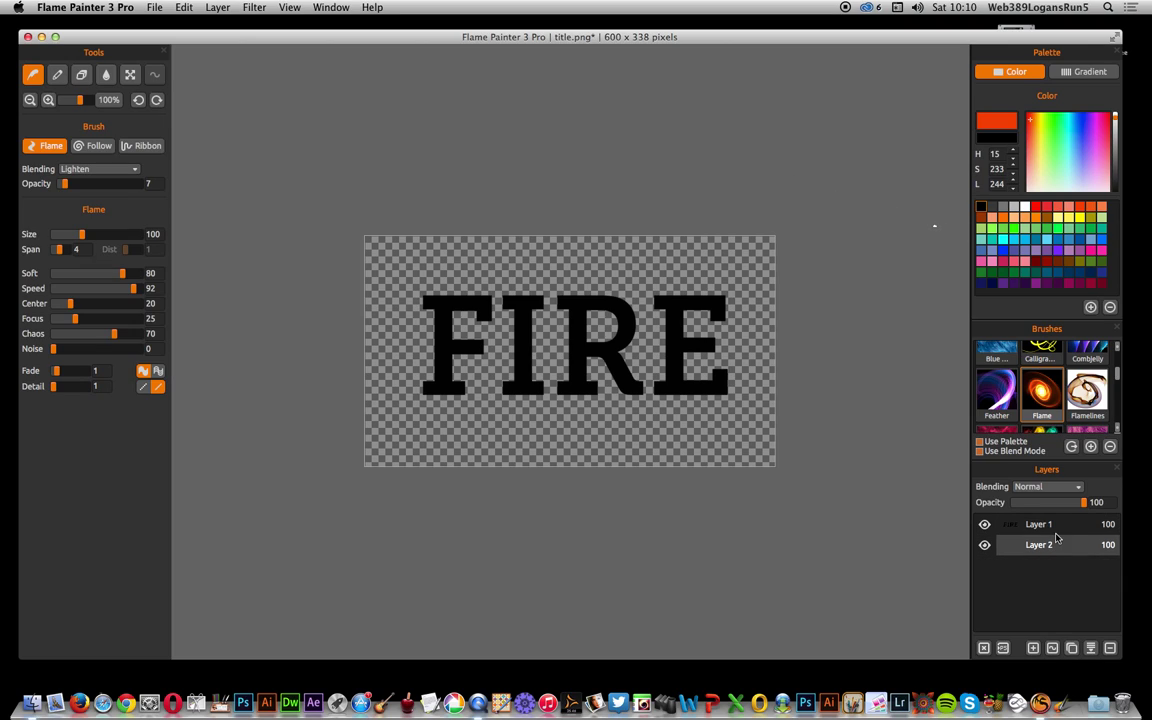
# Step: Fill Layer 2 with solid black, then go back to the Flame brush
pyautogui.click(107, 77)
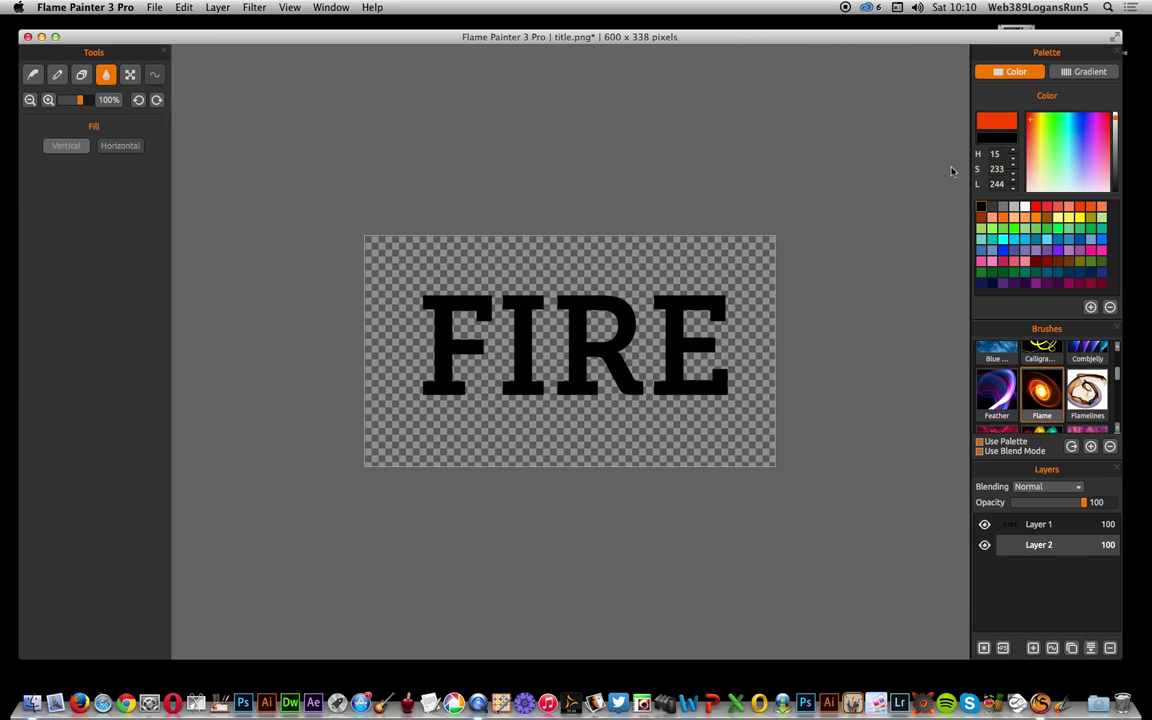
pyautogui.click(981, 207)
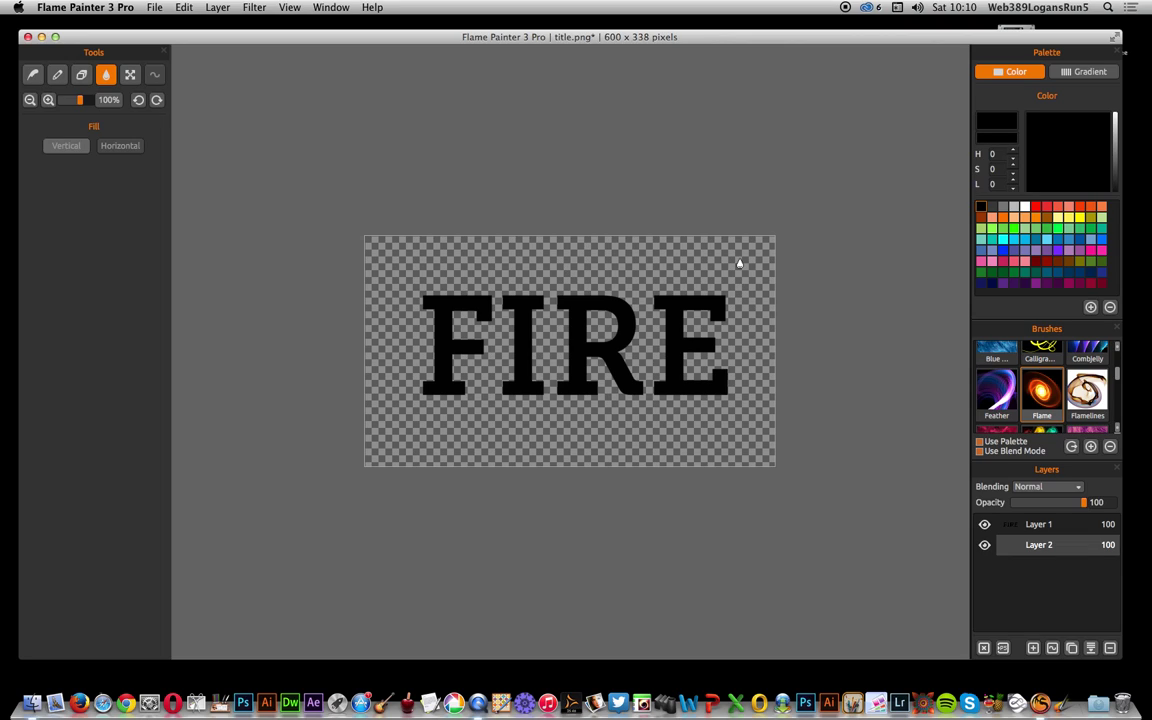
pyautogui.click(676, 256)
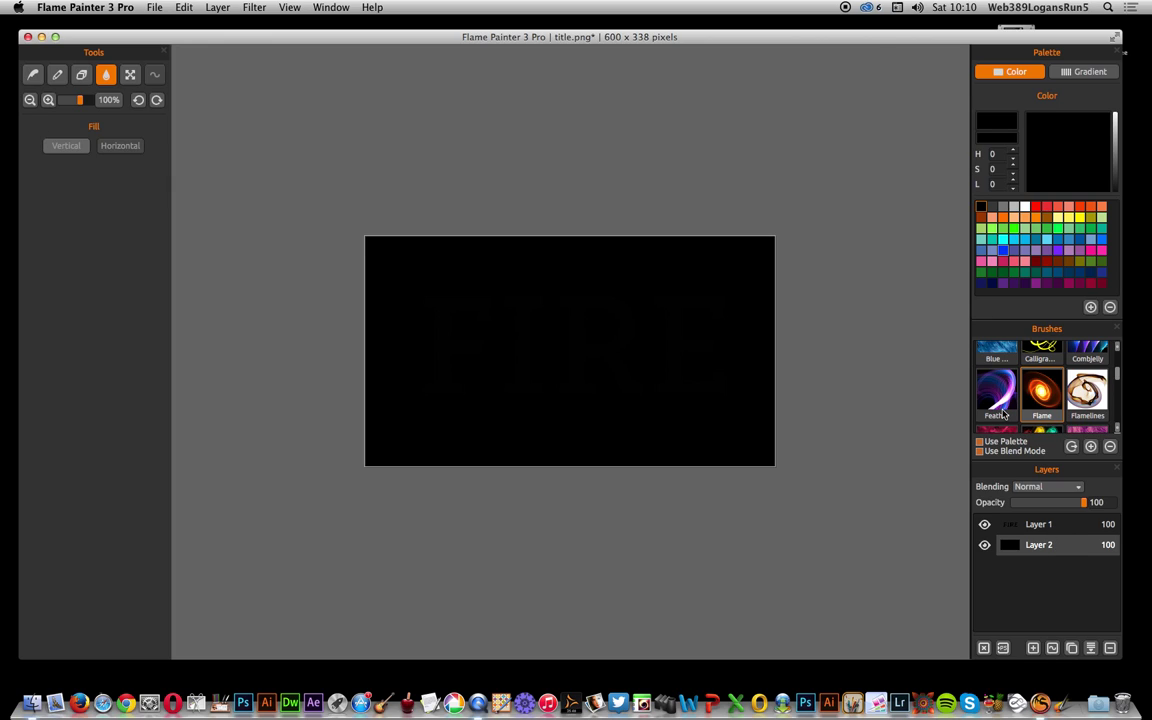
pyautogui.click(1043, 397)
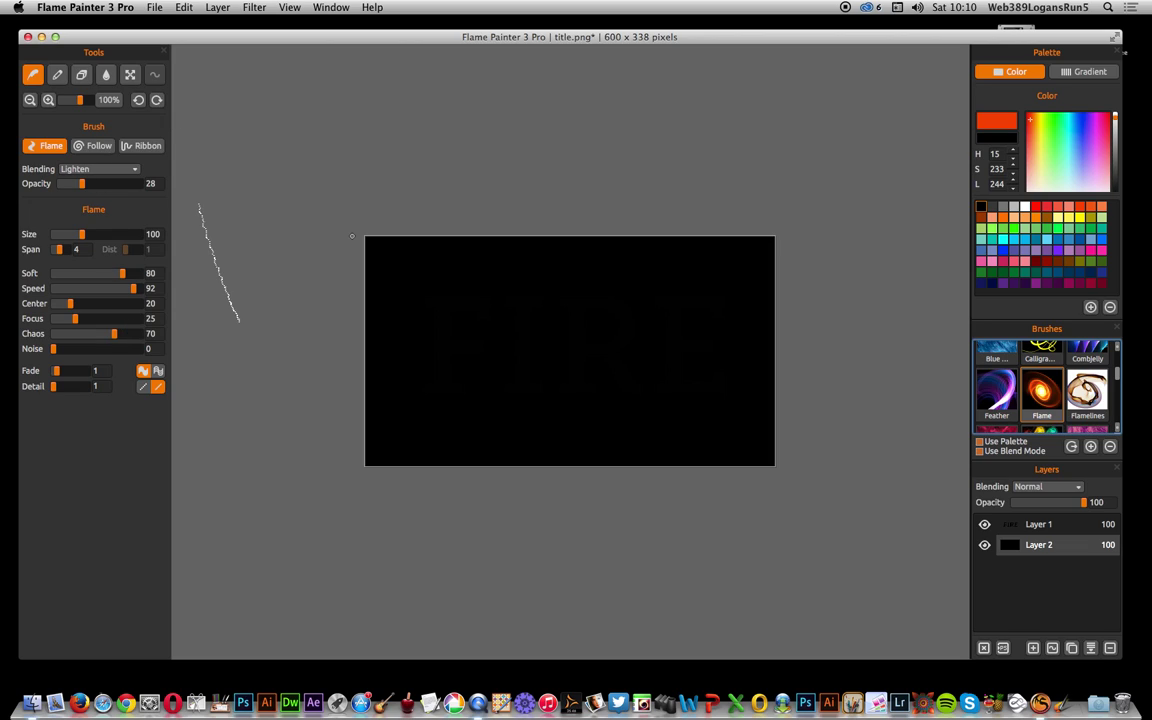
# Step: At brush opacity 7, paint orange flames across the background, over RE and around R
pyautogui.press('7')
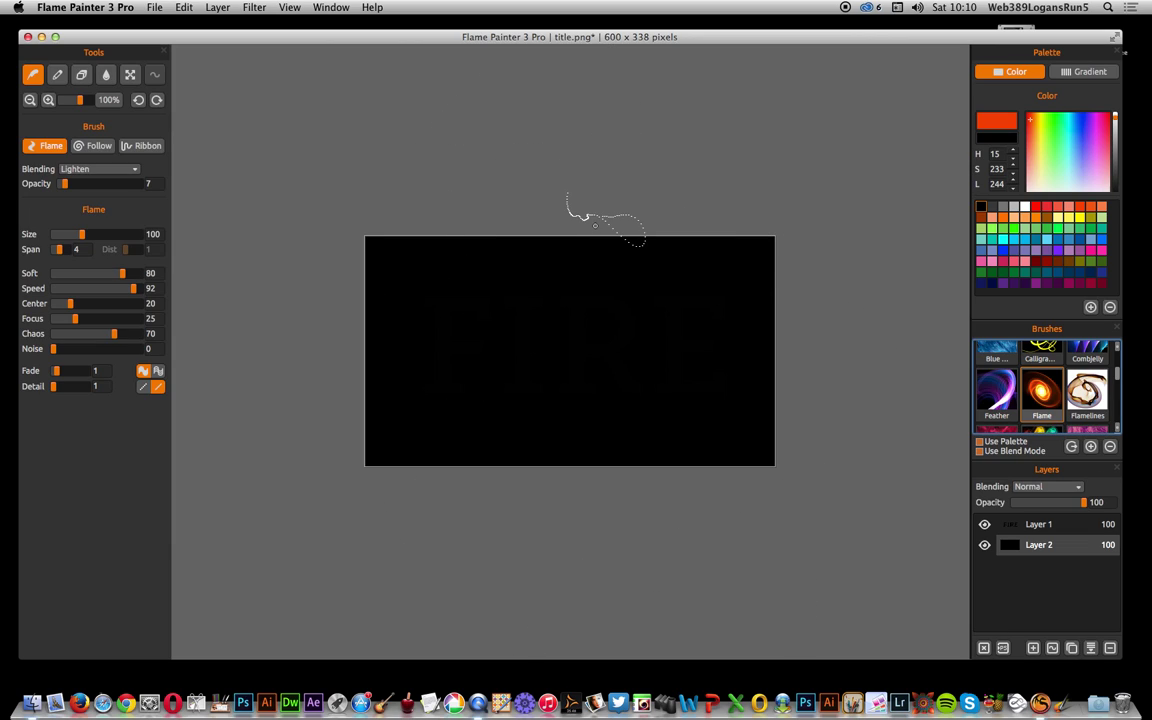
pyautogui.moveTo(540, 220)
pyautogui.mouseDown()
pyautogui.moveTo(597, 424)
pyautogui.moveTo(669, 350)
pyautogui.moveTo(571, 283)
pyautogui.moveTo(504, 413)
pyautogui.moveTo(561, 321)
pyautogui.moveTo(684, 380)
pyautogui.moveTo(540, 313)
pyautogui.moveTo(501, 255)
pyautogui.moveTo(594, 329)
pyautogui.moveTo(468, 314)
pyautogui.moveTo(506, 330)
pyautogui.moveTo(470, 303)
pyautogui.moveTo(496, 332)
pyautogui.moveTo(511, 393)
pyautogui.moveTo(522, 301)
pyautogui.moveTo(576, 404)
pyautogui.moveTo(660, 285)
pyautogui.moveTo(615, 341)
pyautogui.moveTo(702, 432)
pyautogui.mouseUp()
pyautogui.moveTo(666, 376)
pyautogui.mouseDown()
pyautogui.moveTo(707, 343)
pyautogui.moveTo(700, 368)
pyautogui.moveTo(679, 332)
pyautogui.moveTo(703, 263)
pyautogui.moveTo(731, 270)
pyautogui.moveTo(678, 262)
pyautogui.moveTo(699, 249)
pyautogui.moveTo(725, 265)
pyautogui.moveTo(668, 212)
pyautogui.moveTo(684, 458)
pyautogui.moveTo(681, 420)
pyautogui.moveTo(645, 466)
pyautogui.moveTo(691, 434)
pyautogui.moveTo(802, 450)
pyautogui.moveTo(761, 428)
pyautogui.moveTo(760, 451)
pyautogui.moveTo(723, 461)
pyautogui.moveTo(670, 463)
pyautogui.moveTo(587, 435)
pyautogui.moveTo(482, 458)
pyautogui.moveTo(476, 443)
pyautogui.moveTo(527, 408)
pyautogui.moveTo(535, 417)
pyautogui.moveTo(482, 367)
pyautogui.moveTo(457, 268)
pyautogui.moveTo(468, 256)
pyautogui.moveTo(447, 237)
pyautogui.moveTo(471, 262)
pyautogui.moveTo(508, 214)
pyautogui.moveTo(479, 213)
pyautogui.moveTo(499, 189)
pyautogui.moveTo(466, 261)
pyautogui.moveTo(422, 310)
pyautogui.moveTo(457, 422)
pyautogui.moveTo(408, 376)
pyautogui.moveTo(436, 429)
pyautogui.moveTo(430, 420)
pyautogui.moveTo(449, 411)
pyautogui.moveTo(389, 449)
pyautogui.moveTo(414, 329)
pyautogui.moveTo(409, 285)
pyautogui.moveTo(454, 248)
pyautogui.moveTo(471, 351)
pyautogui.moveTo(505, 401)
pyautogui.moveTo(537, 362)
pyautogui.moveTo(520, 279)
pyautogui.moveTo(521, 321)
pyautogui.moveTo(538, 284)
pyautogui.moveTo(566, 335)
pyautogui.moveTo(512, 254)
pyautogui.moveTo(537, 261)
pyautogui.moveTo(542, 303)
pyautogui.moveTo(578, 329)
pyautogui.moveTo(596, 368)
pyautogui.moveTo(598, 300)
pyautogui.mouseUp()
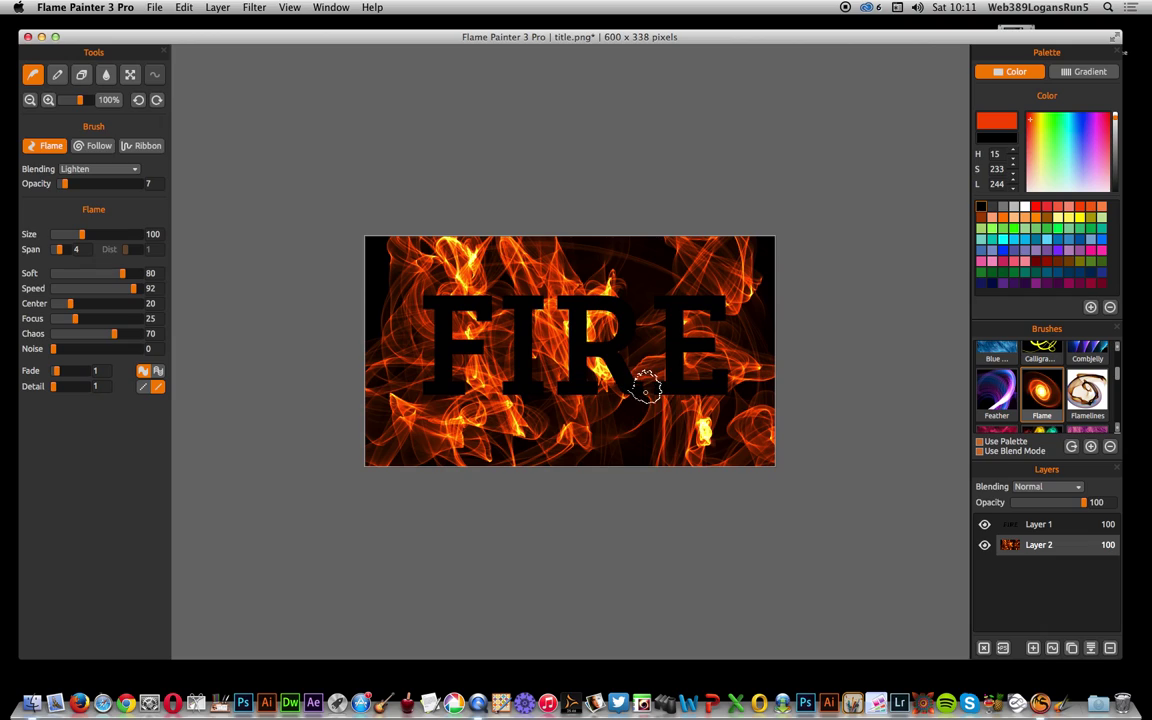
pyautogui.moveTo(654, 283)
pyautogui.mouseDown()
pyautogui.moveTo(663, 332)
pyautogui.moveTo(672, 323)
pyautogui.moveTo(628, 318)
pyautogui.mouseUp()
# Step: Apply a Glow filter with radius 41 and strength 39 to the background flames
pyautogui.click(255, 8)
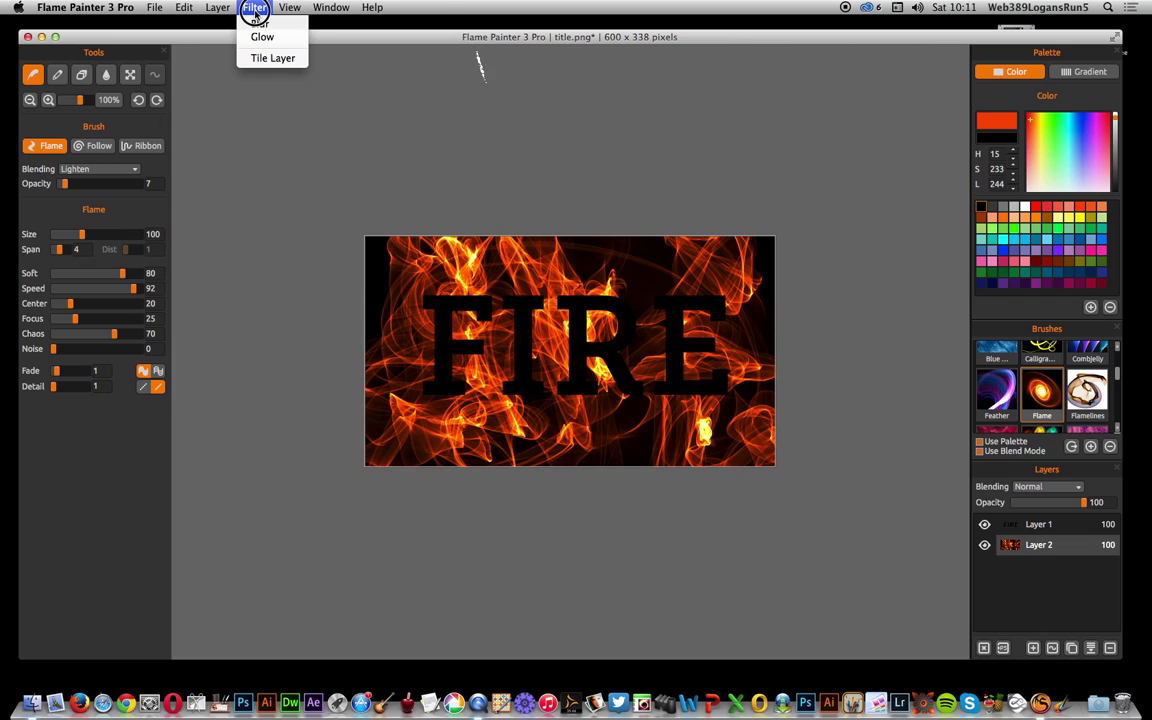
pyautogui.click(263, 38)
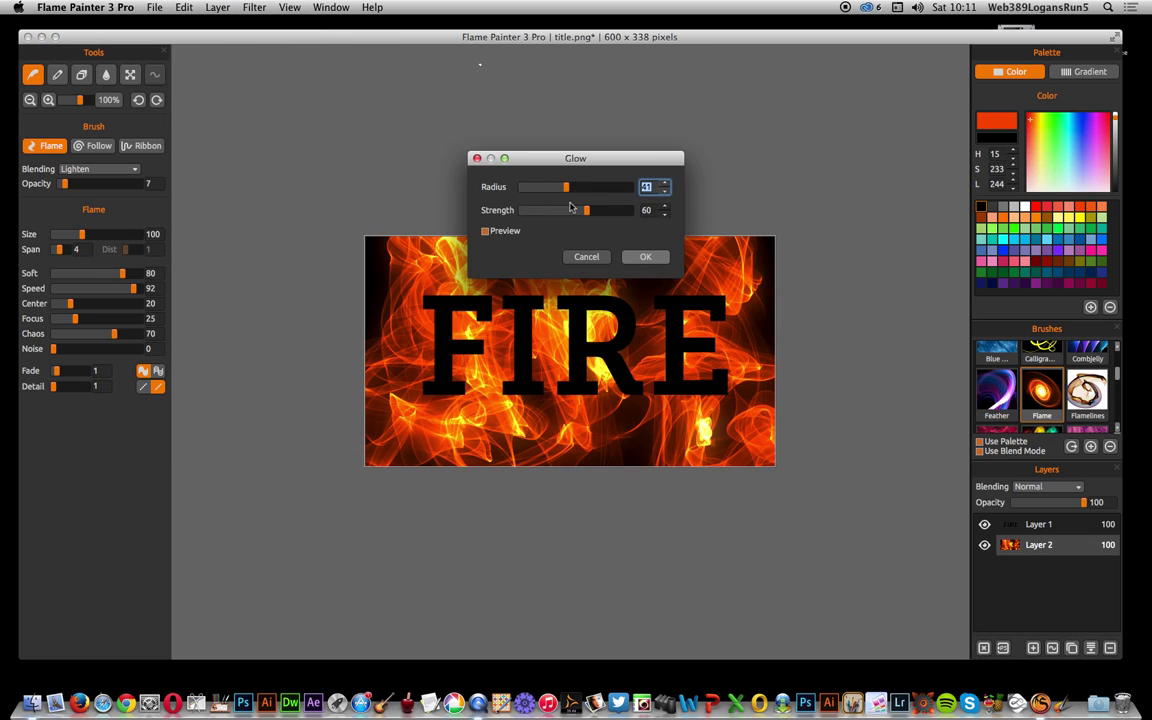
pyautogui.moveTo(587, 213); pyautogui.dragTo(562, 213)
pyautogui.click(656, 259)
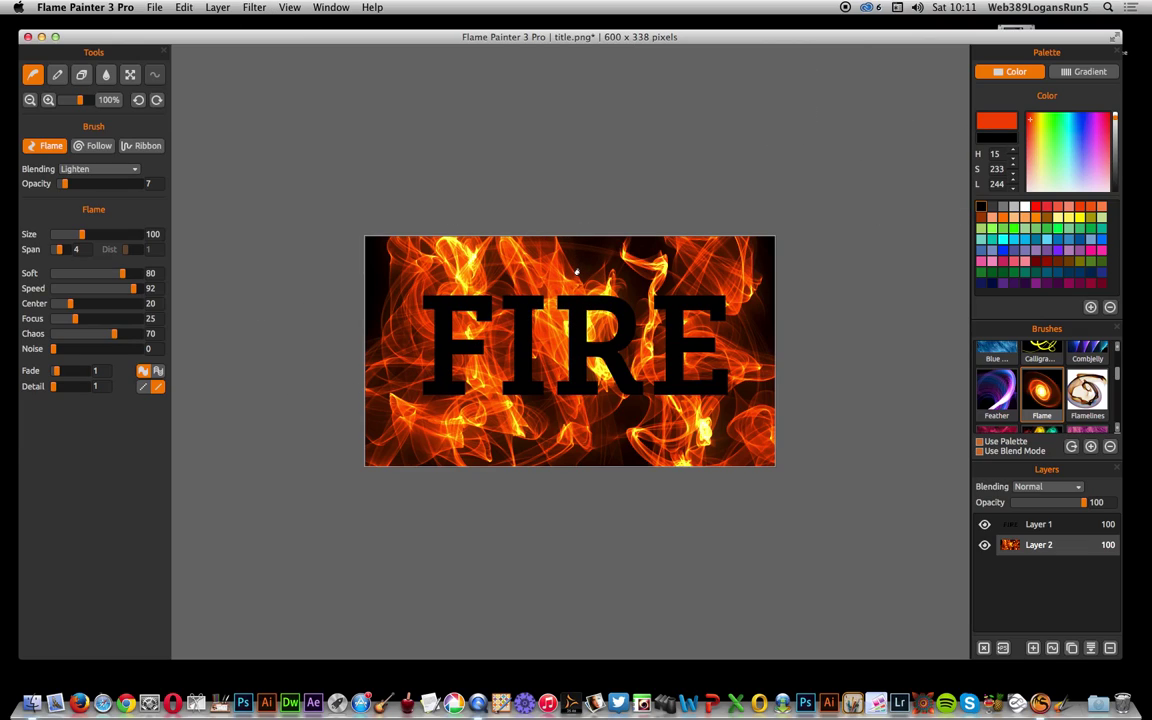
# Step: Add Layer 3 and paint bright flames around the E, R–E and F–I gaps, and F
pyautogui.click(224, 7)
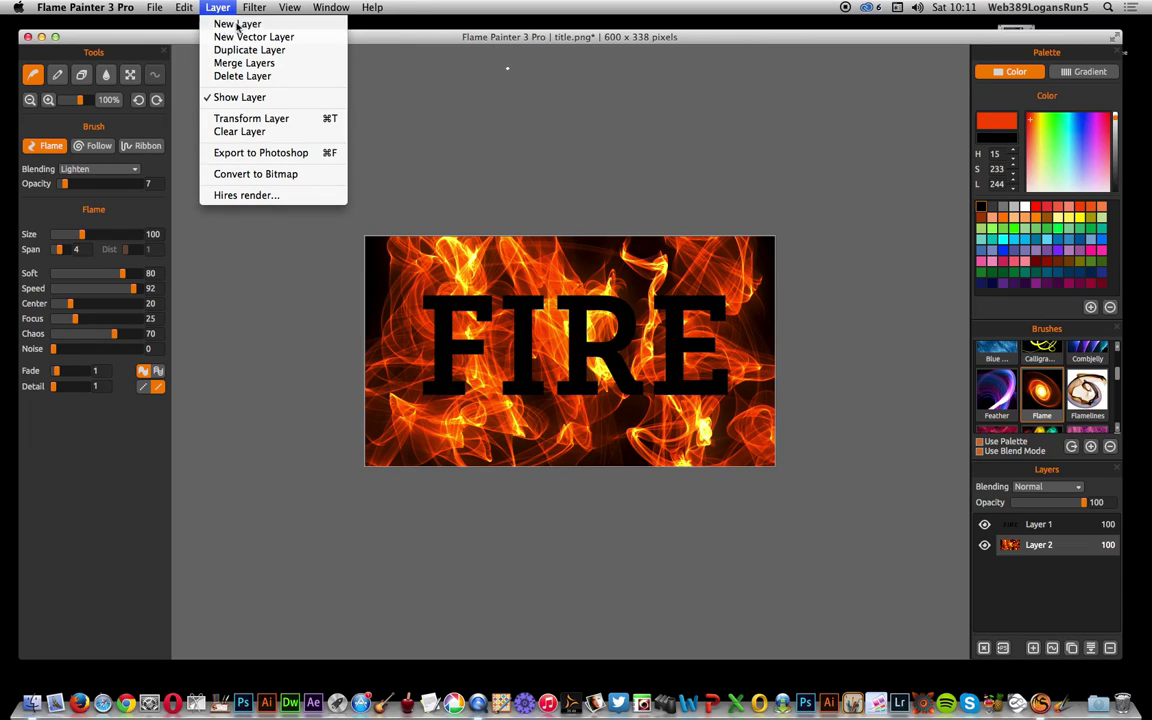
pyautogui.click(305, 25)
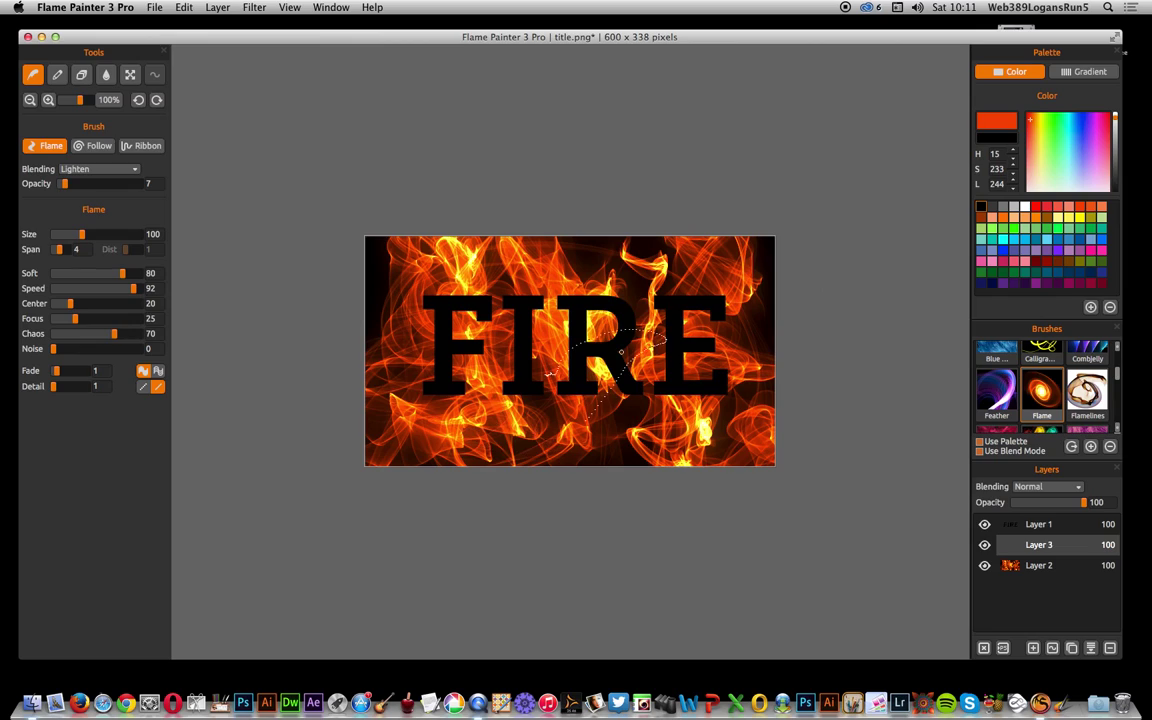
pyautogui.moveTo(731, 395)
pyautogui.mouseDown()
pyautogui.moveTo(672, 402)
pyautogui.moveTo(658, 366)
pyautogui.moveTo(659, 395)
pyautogui.moveTo(645, 382)
pyautogui.moveTo(657, 393)
pyautogui.moveTo(679, 290)
pyautogui.moveTo(699, 300)
pyautogui.moveTo(686, 282)
pyautogui.moveTo(726, 247)
pyautogui.moveTo(685, 256)
pyautogui.moveTo(665, 222)
pyautogui.moveTo(684, 225)
pyautogui.moveTo(677, 259)
pyautogui.moveTo(663, 280)
pyautogui.moveTo(660, 266)
pyautogui.moveTo(646, 273)
pyautogui.moveTo(666, 235)
pyautogui.moveTo(684, 237)
pyautogui.moveTo(658, 193)
pyautogui.mouseUp()
pyautogui.moveTo(664, 404)
pyautogui.mouseDown()
pyautogui.moveTo(661, 353)
pyautogui.moveTo(638, 408)
pyautogui.moveTo(612, 385)
pyautogui.moveTo(578, 408)
pyautogui.moveTo(587, 397)
pyautogui.moveTo(528, 355)
pyautogui.moveTo(549, 329)
pyautogui.moveTo(576, 371)
pyautogui.moveTo(565, 402)
pyautogui.moveTo(600, 404)
pyautogui.moveTo(566, 366)
pyautogui.moveTo(565, 294)
pyautogui.moveTo(595, 285)
pyautogui.moveTo(586, 254)
pyautogui.moveTo(577, 275)
pyautogui.moveTo(573, 245)
pyautogui.mouseUp()
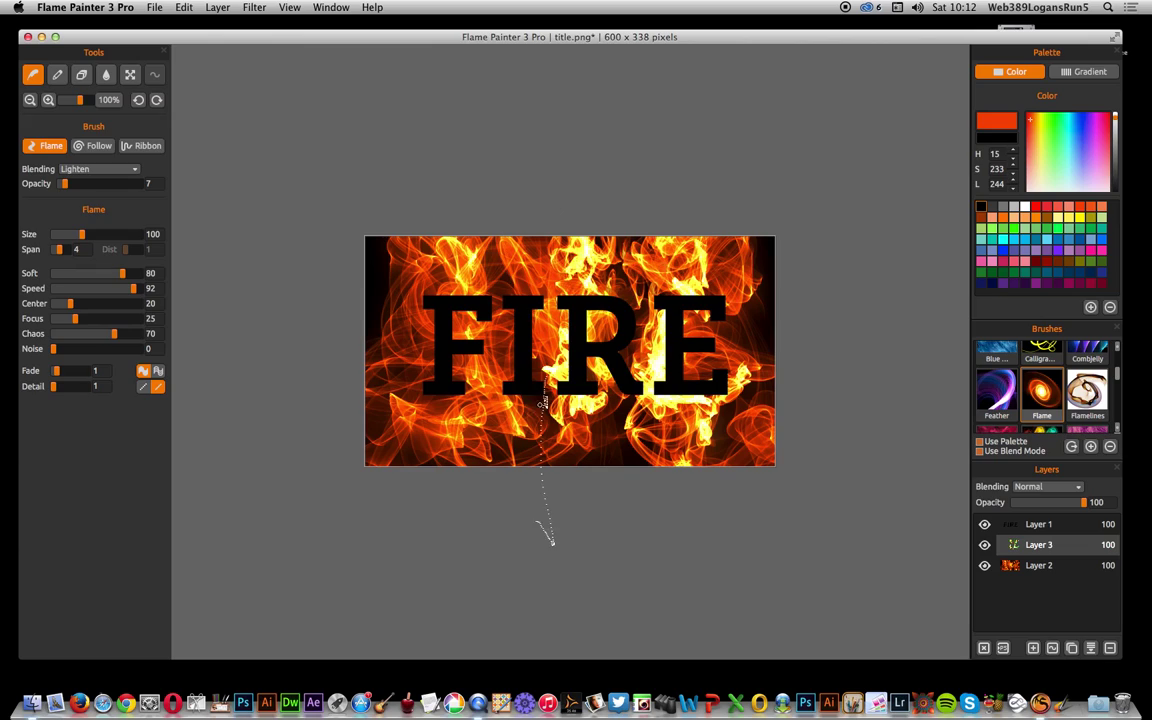
pyautogui.moveTo(535, 403)
pyautogui.mouseDown()
pyautogui.moveTo(496, 398)
pyautogui.moveTo(506, 365)
pyautogui.moveTo(516, 373)
pyautogui.moveTo(519, 329)
pyautogui.moveTo(514, 378)
pyautogui.moveTo(511, 333)
pyautogui.moveTo(495, 312)
pyautogui.moveTo(541, 112)
pyautogui.moveTo(382, 509)
pyautogui.mouseUp()
pyautogui.moveTo(474, 466)
pyautogui.mouseDown()
pyautogui.moveTo(458, 386)
pyautogui.moveTo(429, 393)
pyautogui.moveTo(442, 393)
pyautogui.moveTo(424, 329)
pyautogui.moveTo(450, 225)
pyautogui.mouseUp()
# Step: Apply a Glow to Layer 3 with radius 41 and strength lowered from 36 to 20
pyautogui.click(254, 7)
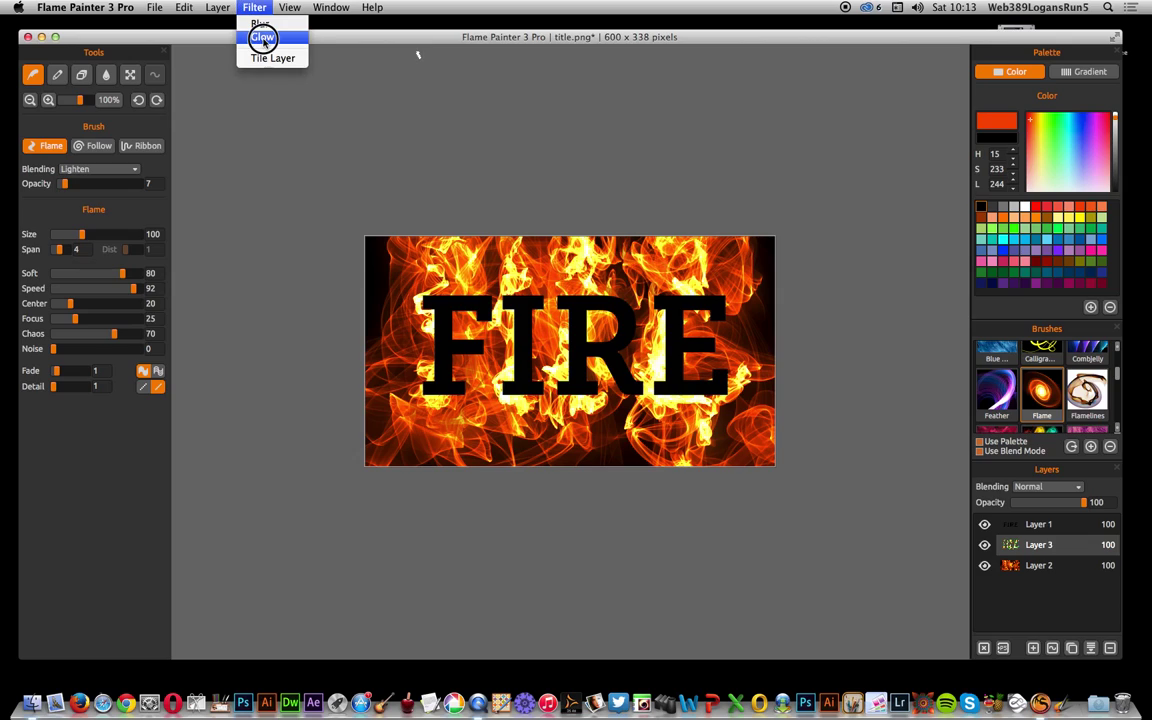
pyautogui.click(263, 38)
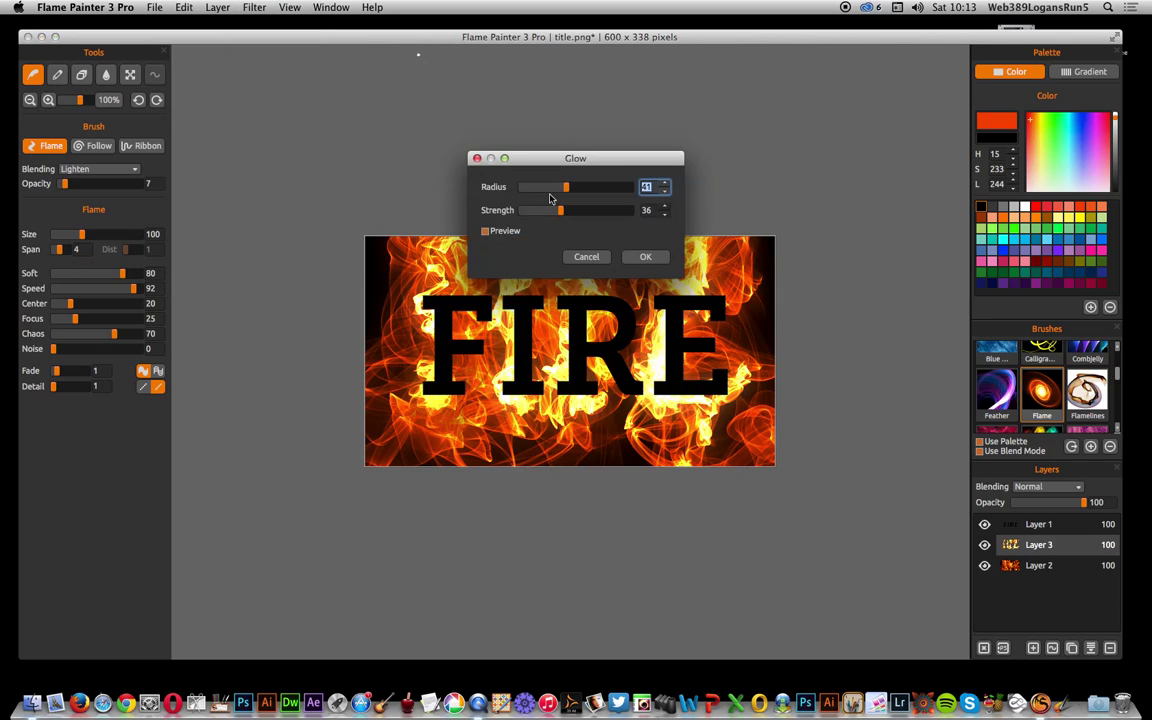
pyautogui.moveTo(560, 212); pyautogui.dragTo(542, 210)
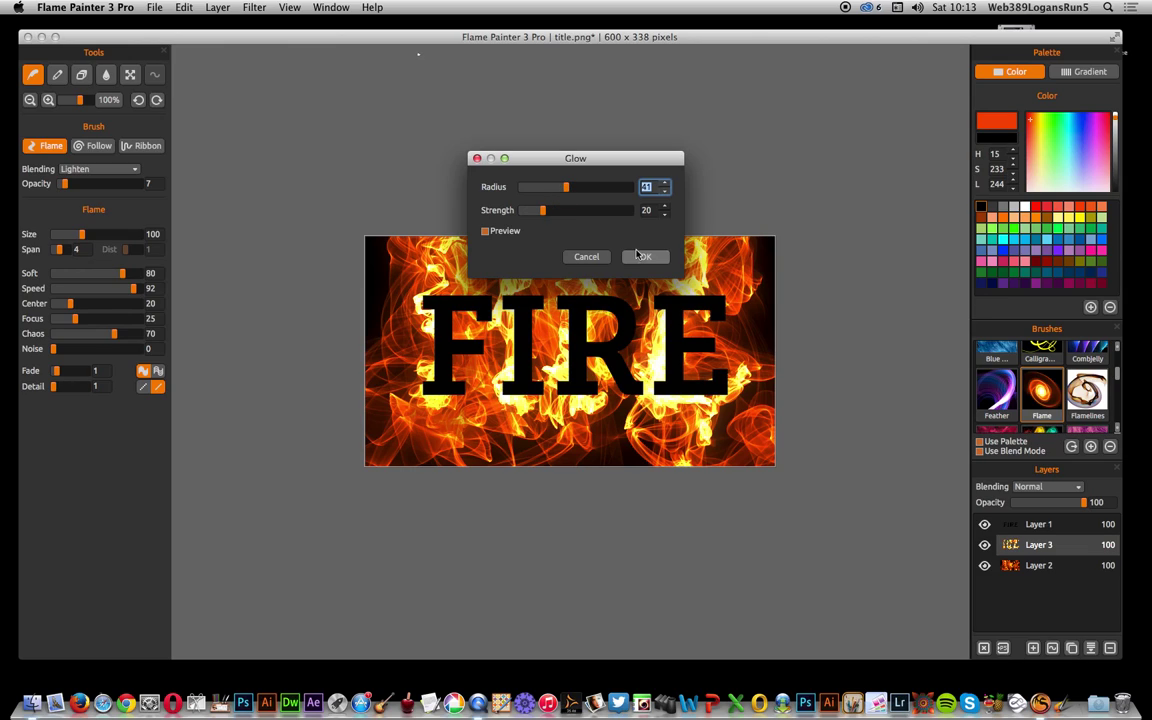
pyautogui.press('Return')
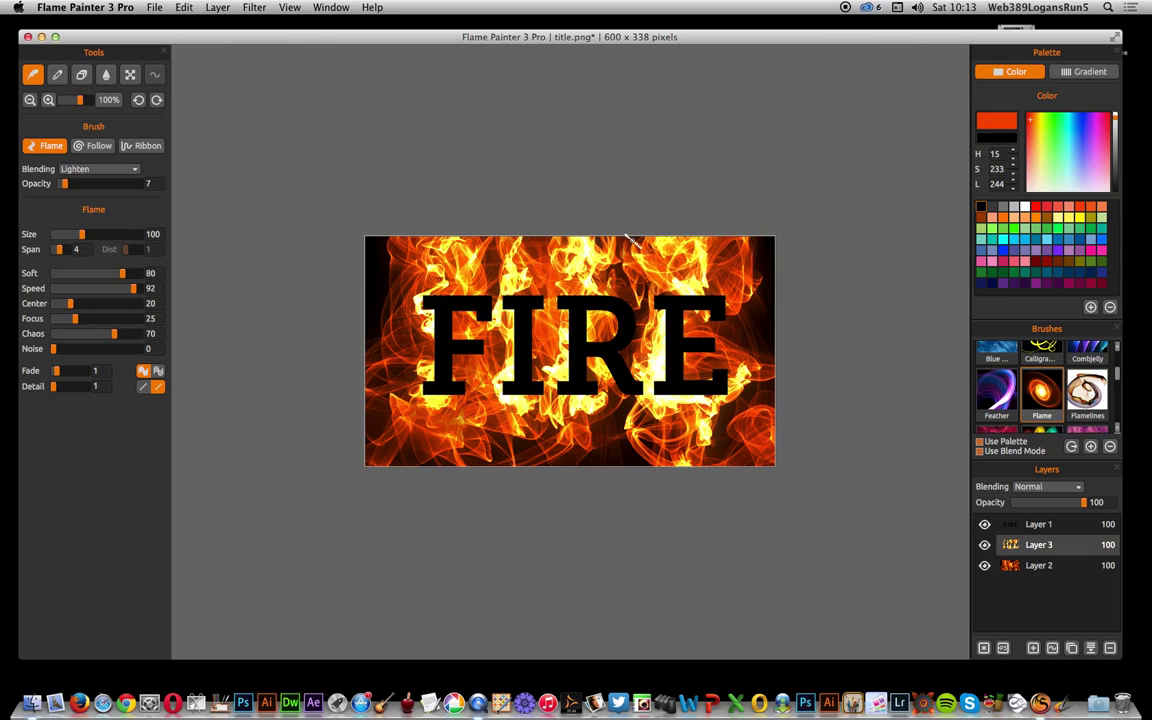
# Step: Add a top Layer 4 and paint flames over the E, the I and the F's foot
pyautogui.click(1049, 530)
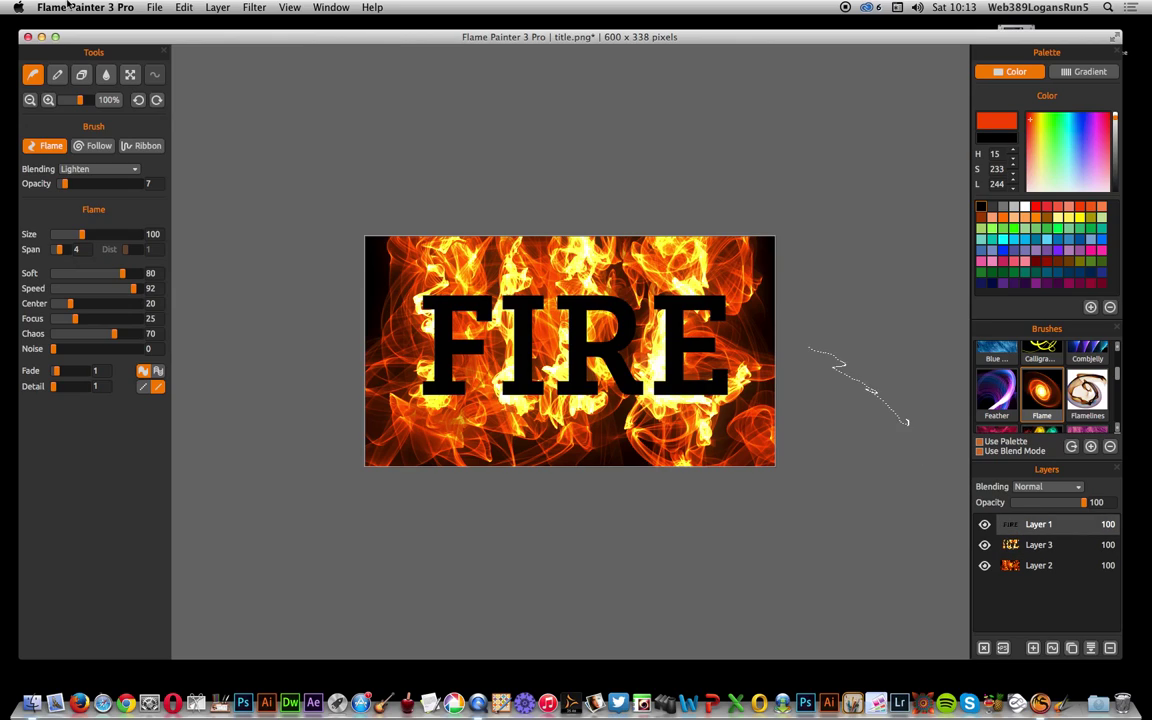
pyautogui.click(220, 7)
pyautogui.click(229, 25)
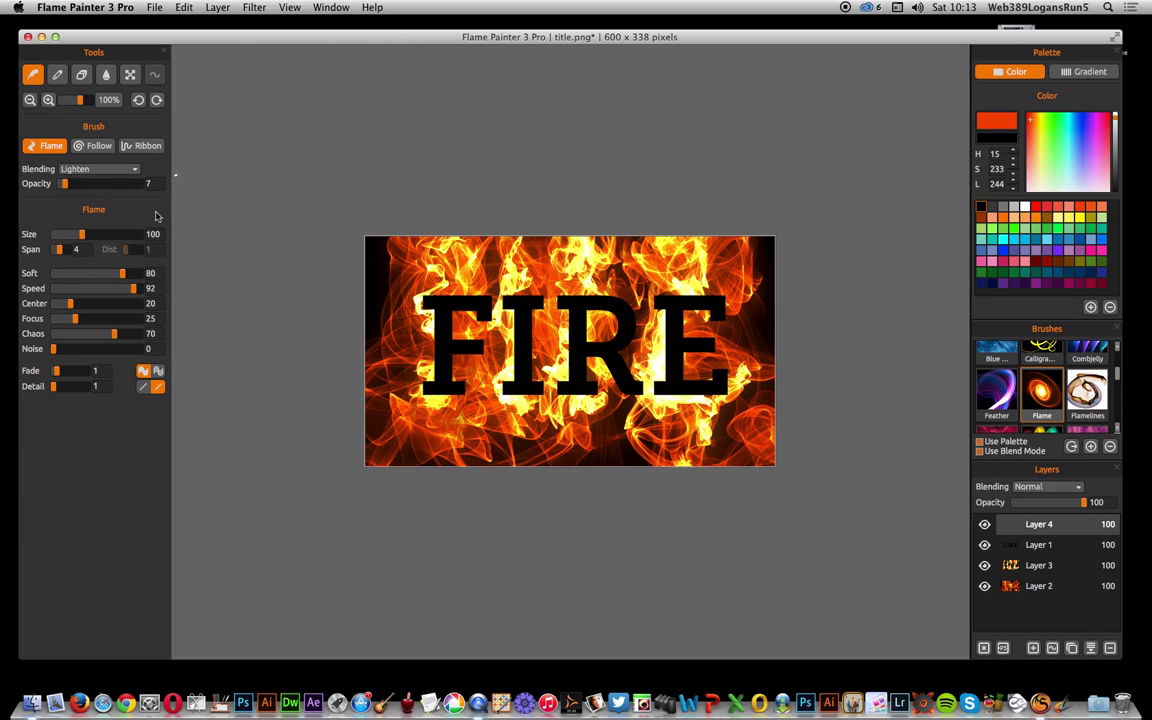
pyautogui.moveTo(670, 295)
pyautogui.mouseDown()
pyautogui.moveTo(694, 296)
pyautogui.moveTo(689, 411)
pyautogui.moveTo(699, 386)
pyautogui.moveTo(676, 391)
pyautogui.moveTo(668, 348)
pyautogui.mouseUp()
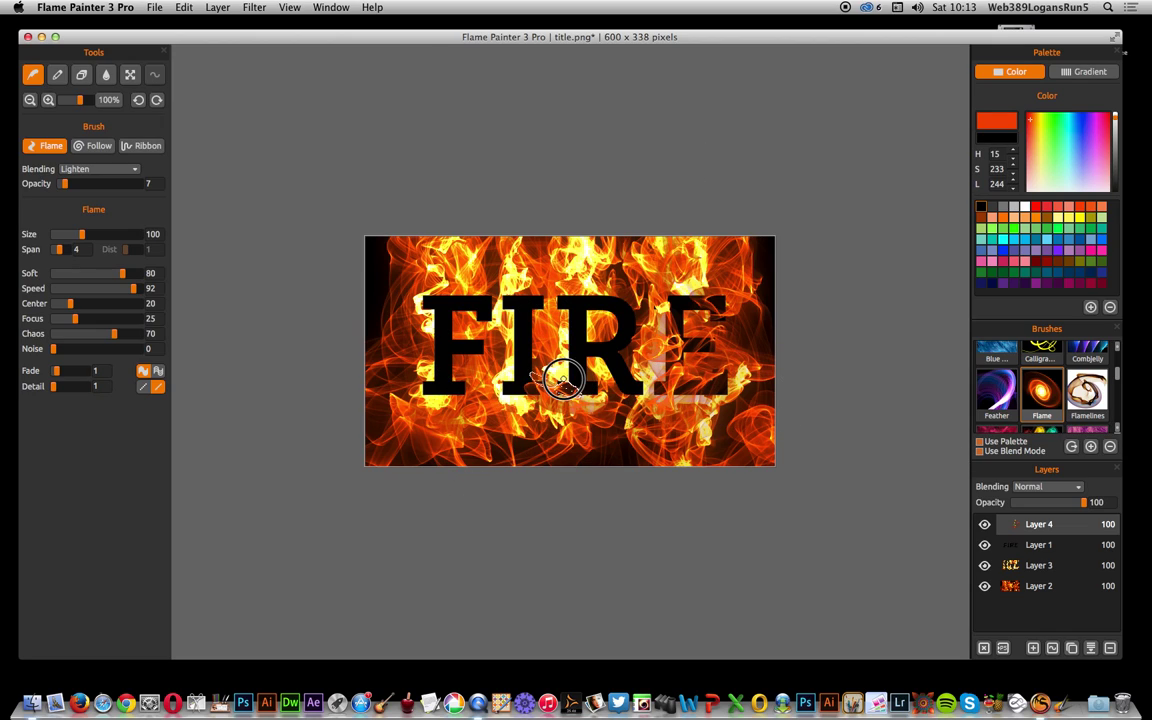
pyautogui.moveTo(563, 380)
pyautogui.mouseDown()
pyautogui.moveTo(558, 330)
pyautogui.moveTo(570, 308)
pyautogui.moveTo(559, 276)
pyautogui.mouseUp()
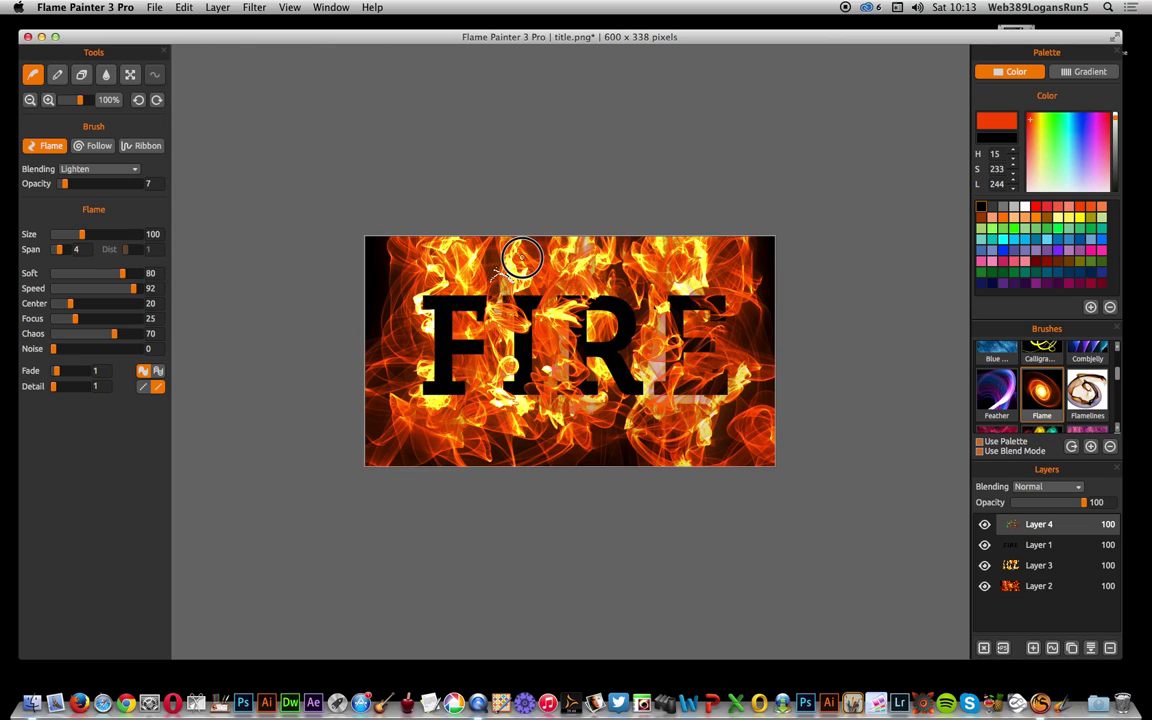
pyautogui.moveTo(400, 352)
pyautogui.mouseDown()
pyautogui.moveTo(442, 393)
pyautogui.moveTo(462, 395)
pyautogui.moveTo(425, 395)
pyautogui.moveTo(410, 347)
pyautogui.moveTo(430, 349)
pyautogui.moveTo(415, 340)
pyautogui.moveTo(395, 220)
pyautogui.mouseUp()
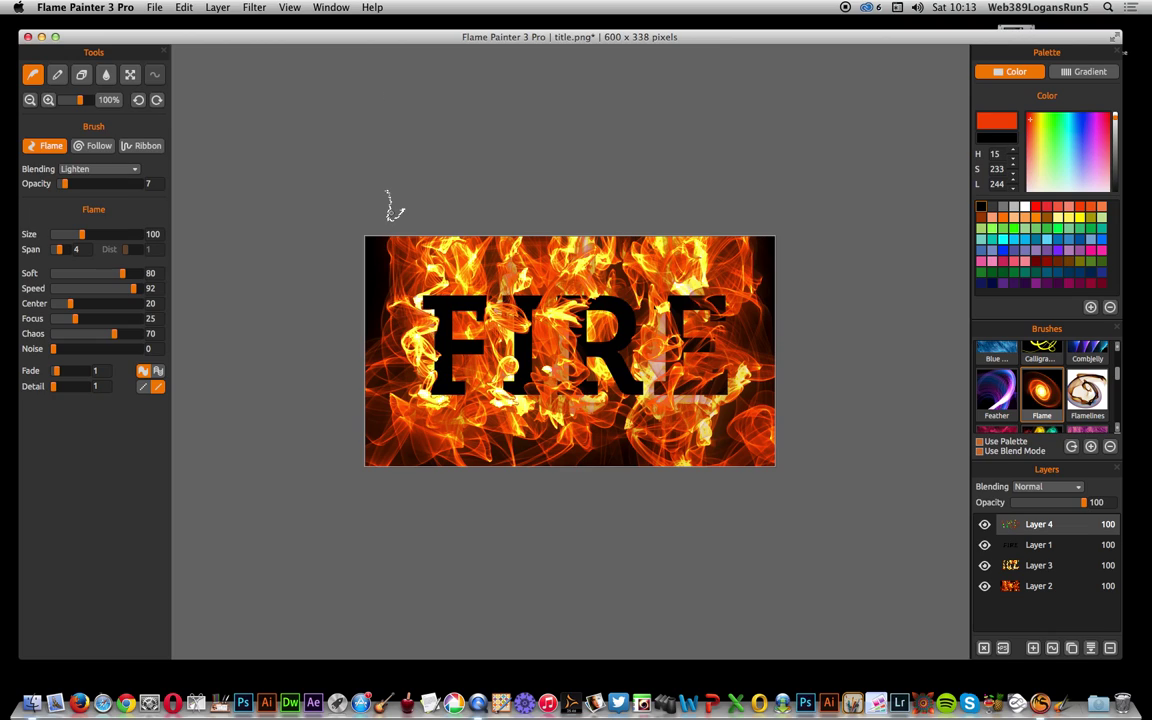
# Step: Glow the Layer 4 flames at radius 41, strength 20
pyautogui.click(257, 7)
pyautogui.click(260, 36)
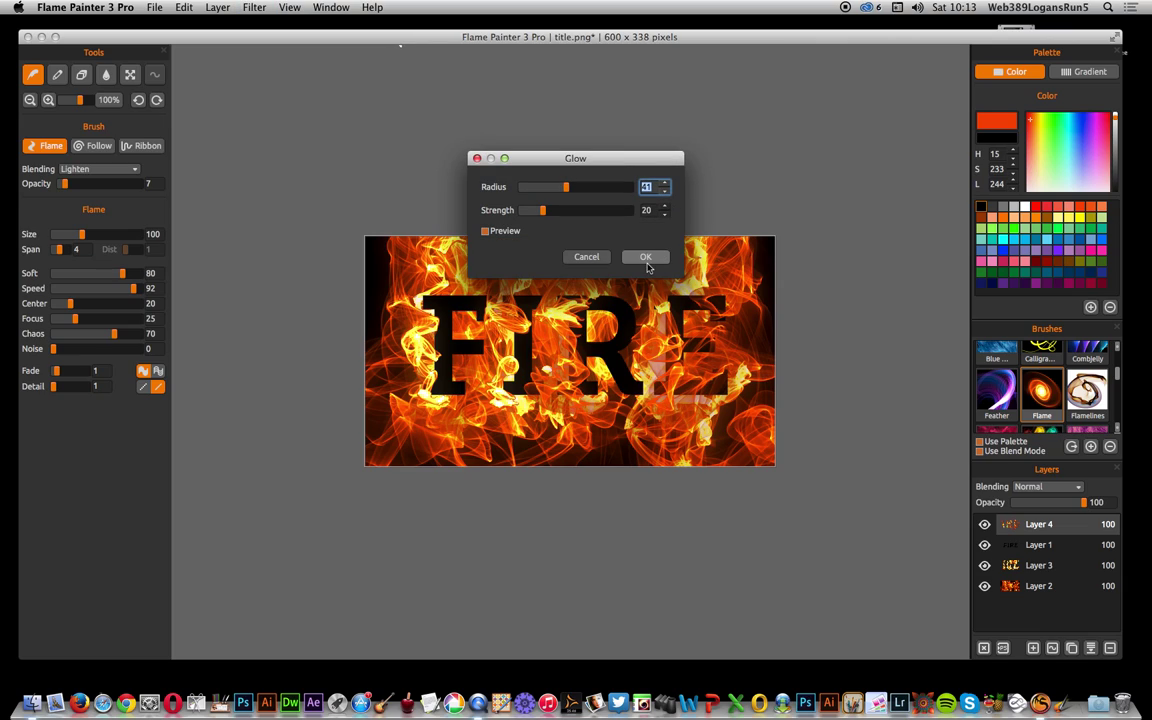
pyautogui.click(645, 257)
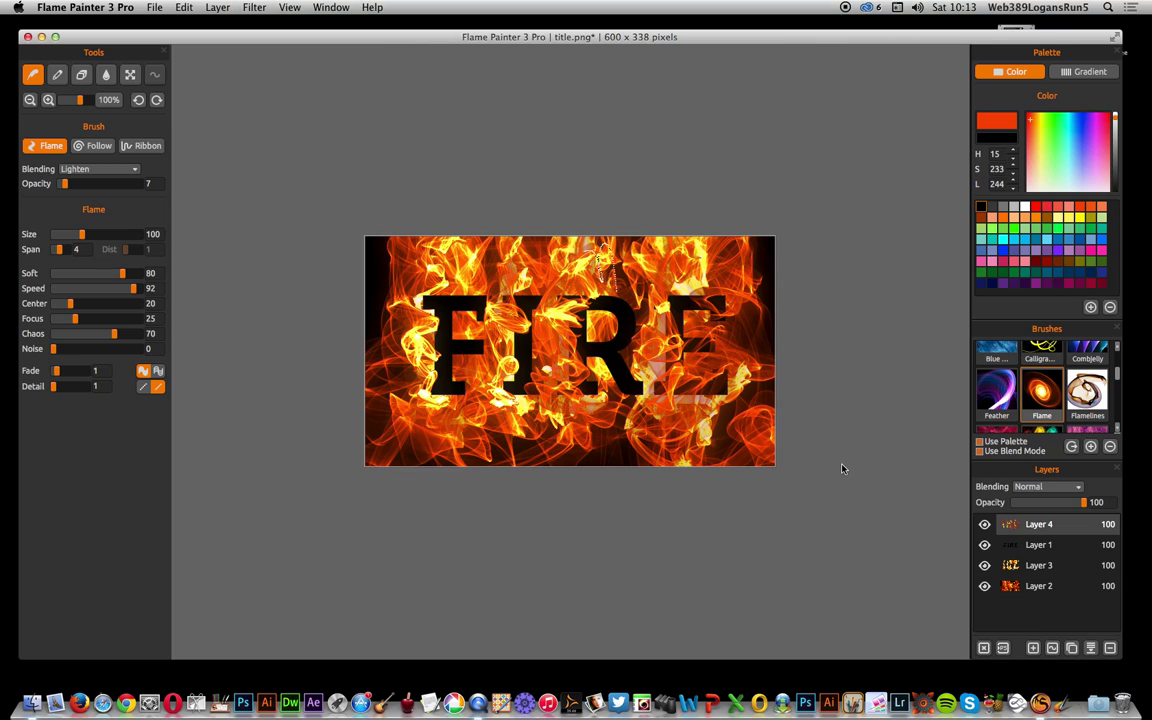
# Step: Apply a Glow with radius 75 and strength 75 to the FIRE text layer
pyautogui.click(1048, 548)
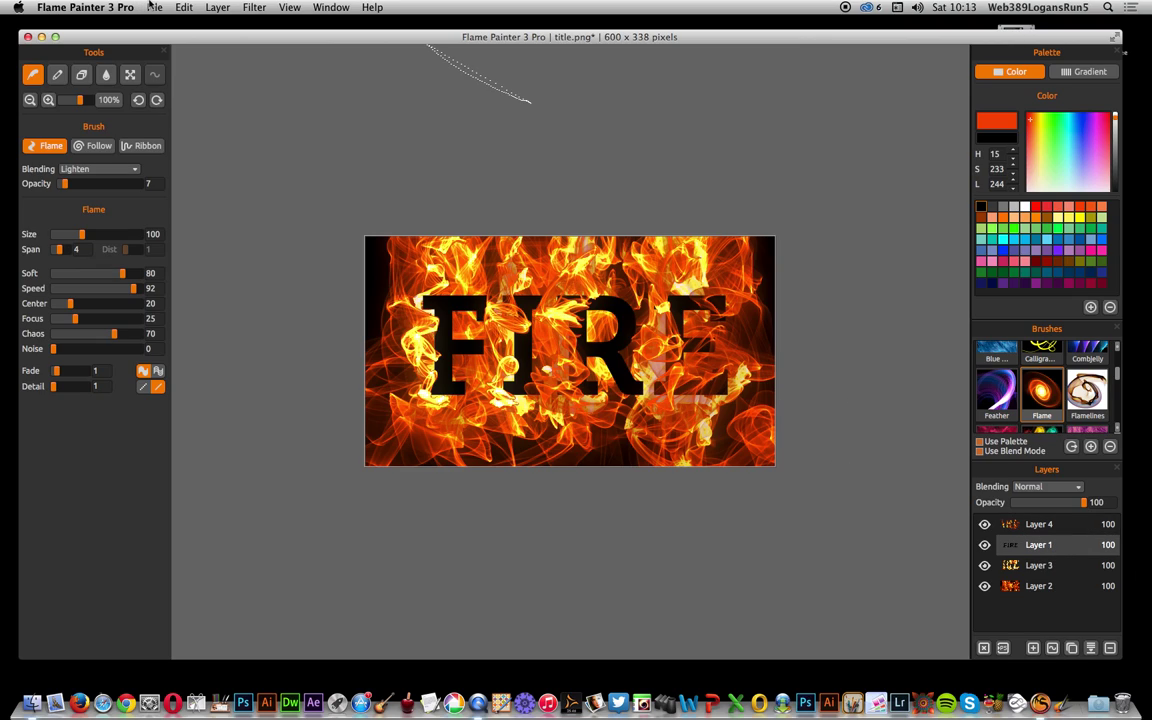
pyautogui.click(268, 10)
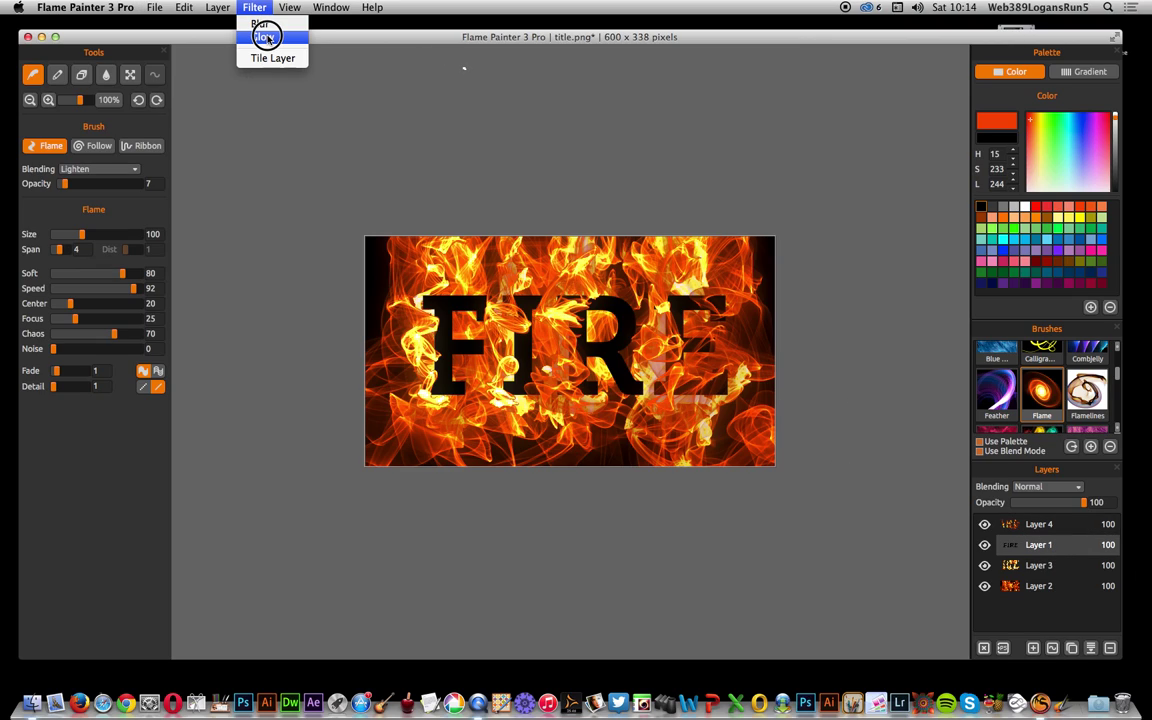
pyautogui.click(266, 37)
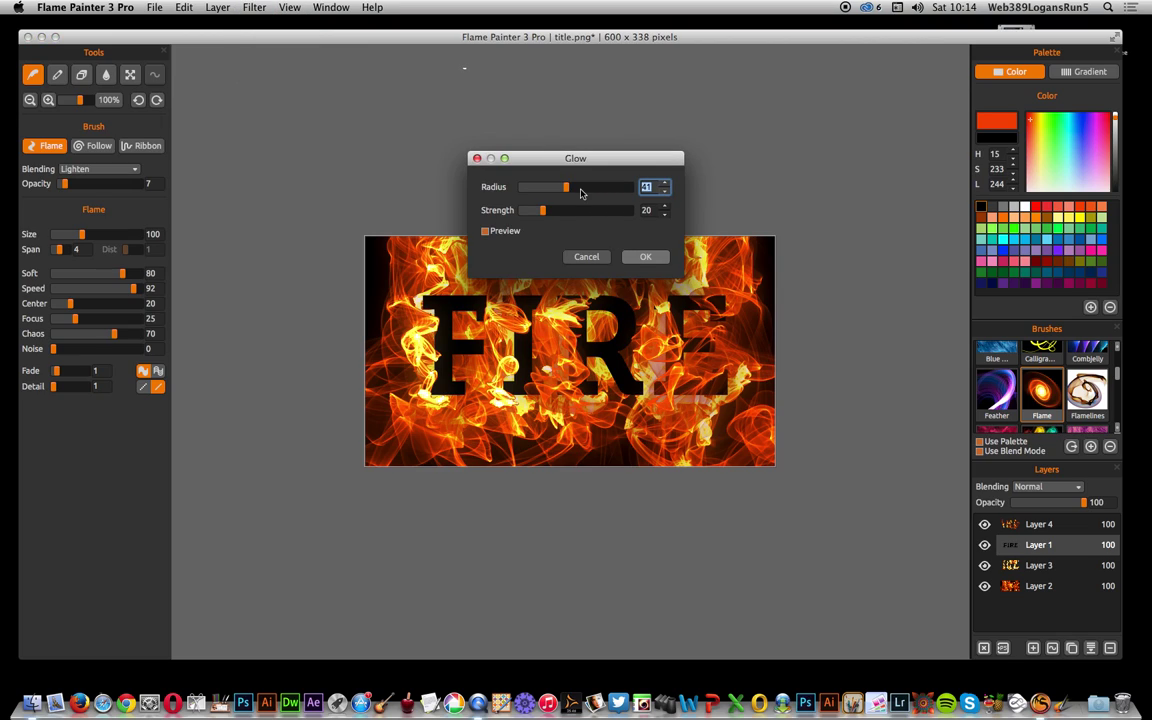
pyautogui.write('30')
pyautogui.click(608, 189)
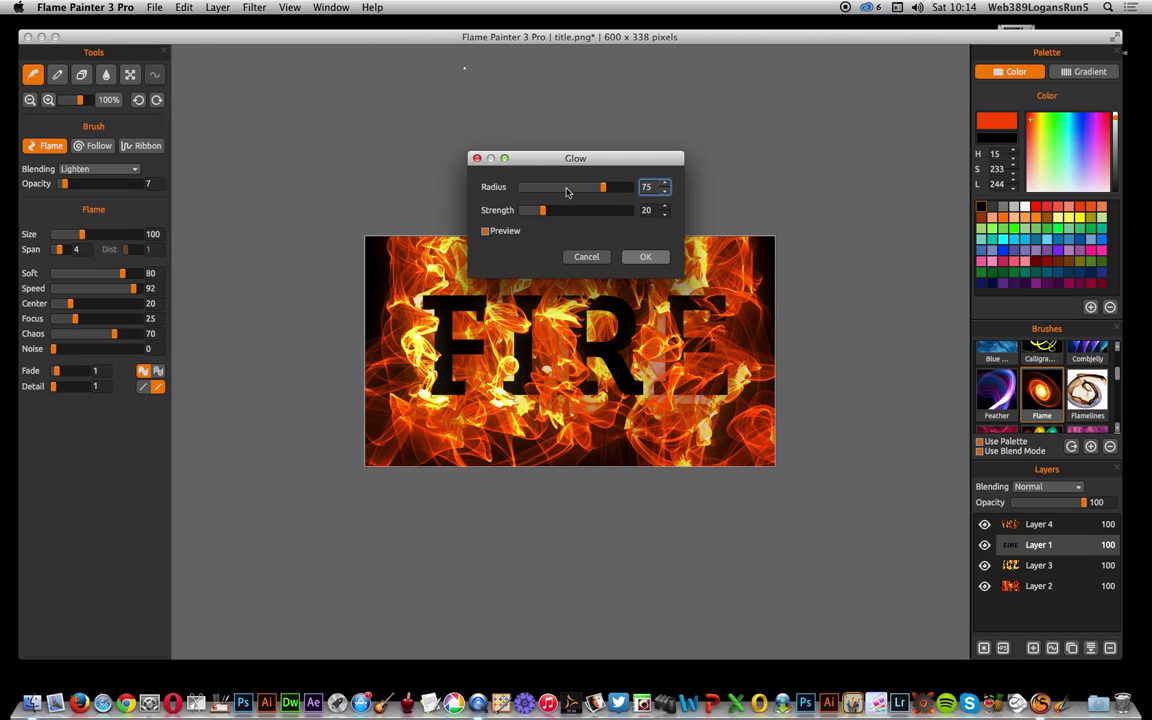
pyautogui.moveTo(543, 213); pyautogui.dragTo(600, 215)
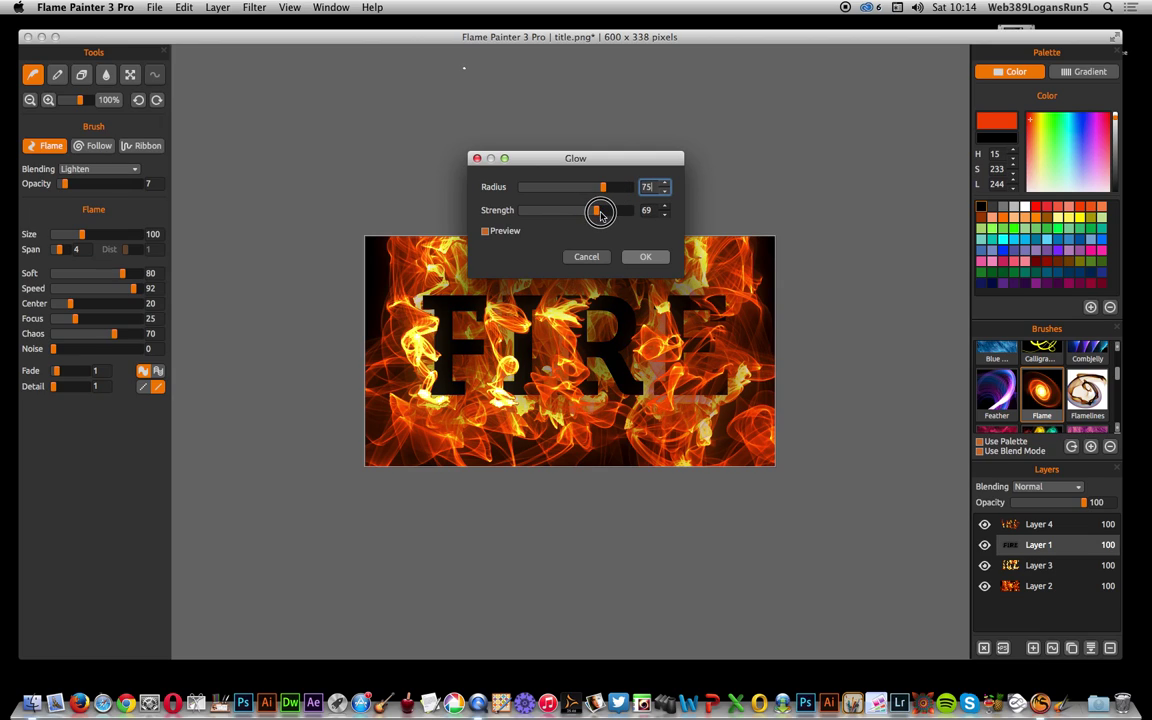
pyautogui.click(646, 256)
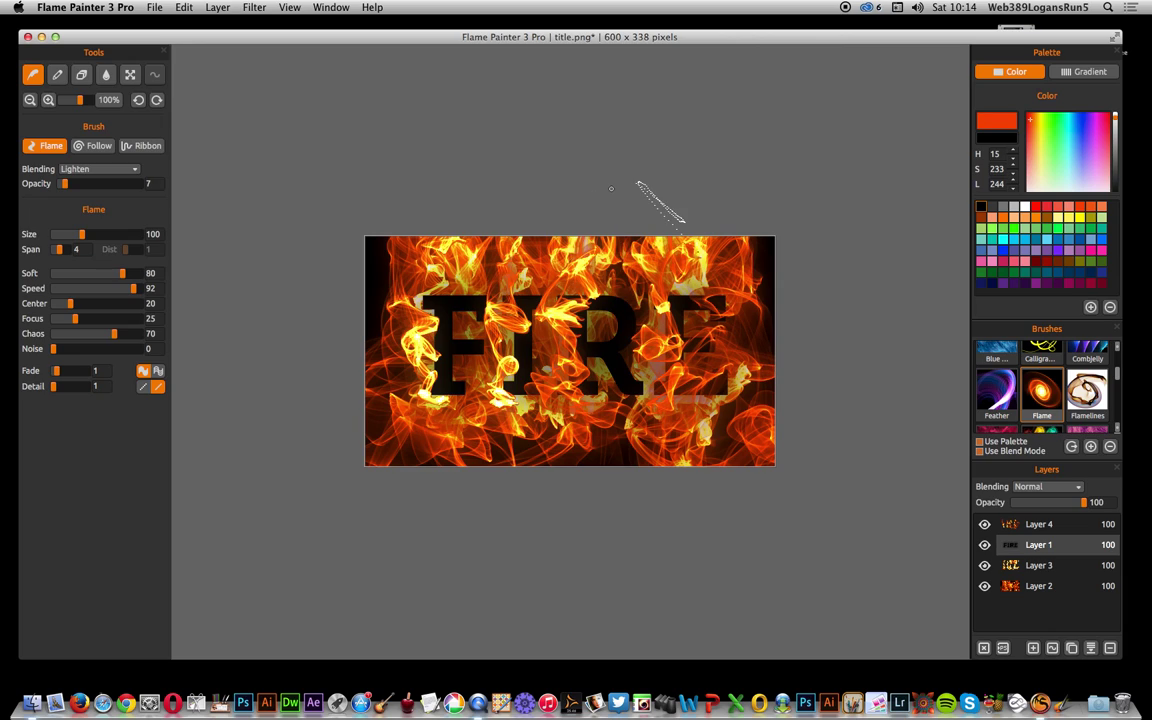